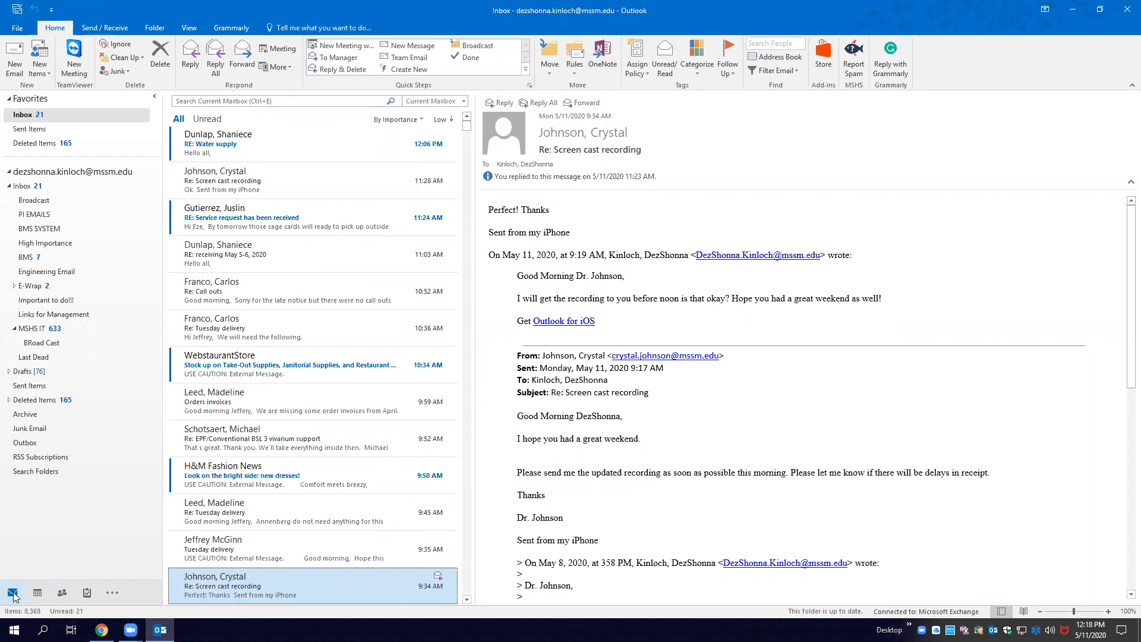
Switch to the calendar and start a new meeting on Tuesday, June 16, 2020.
mouse_move(39, 598)
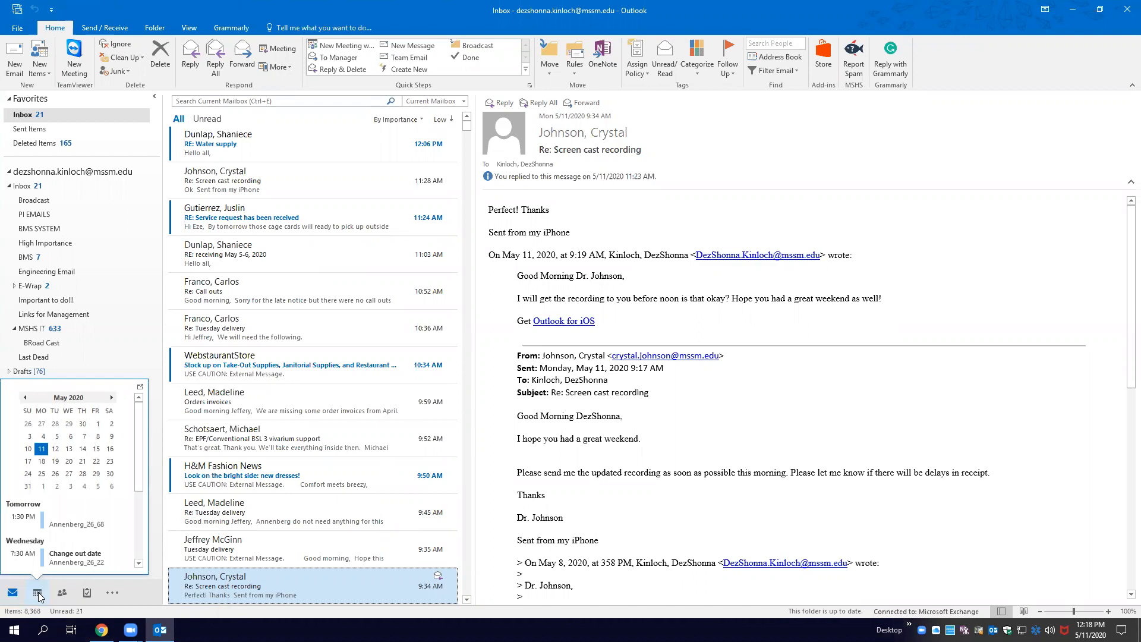
click(38, 593)
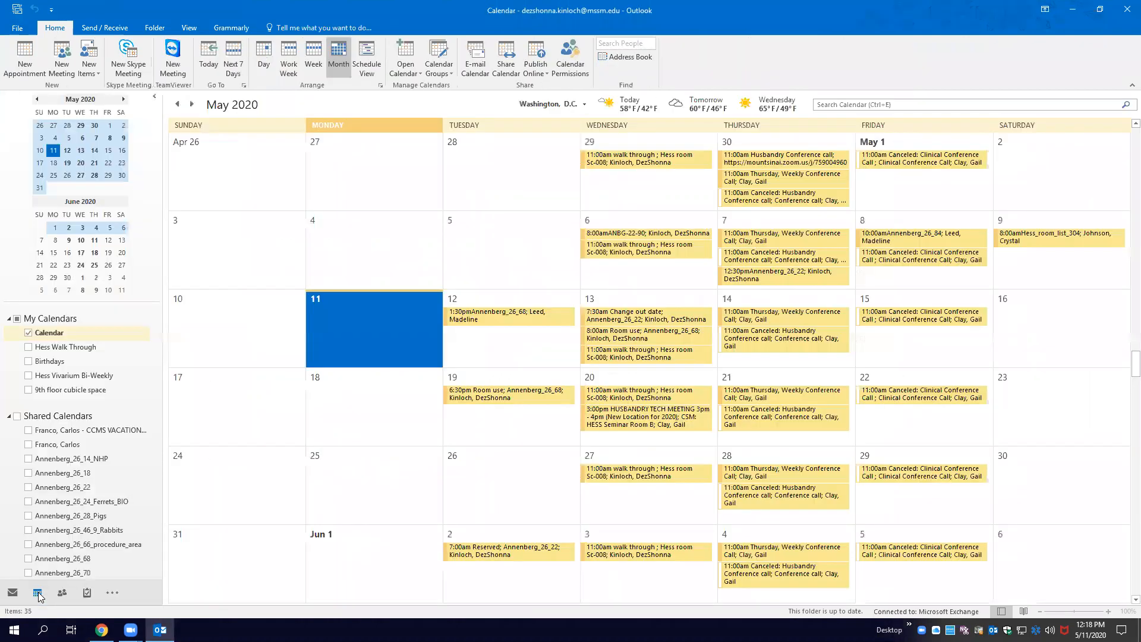
scroll(634, 364, down, 3)
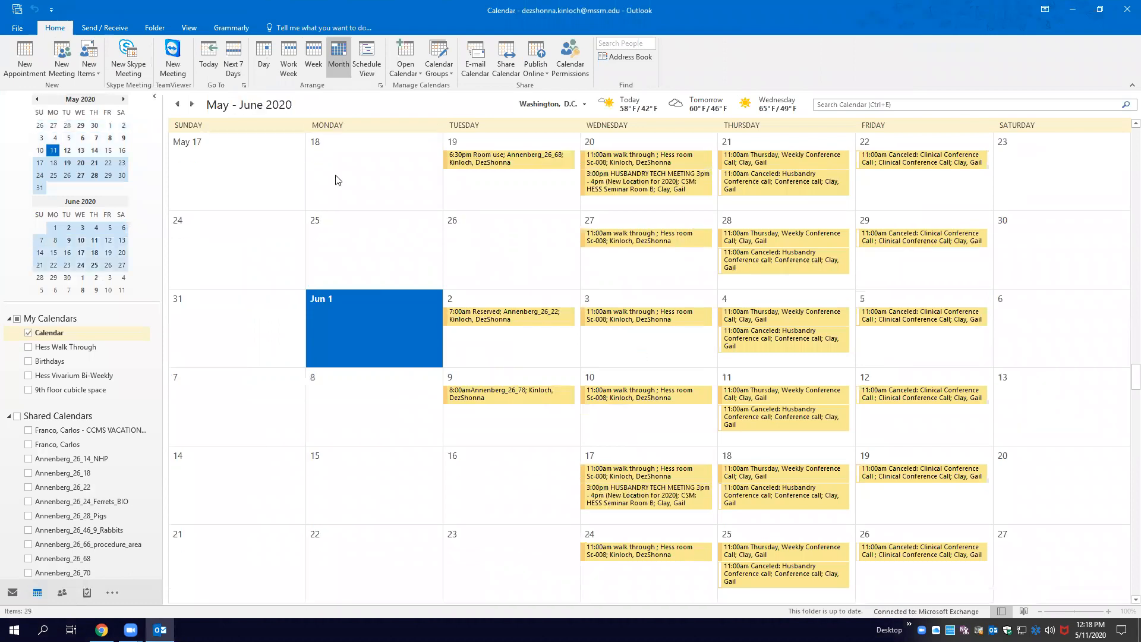
scroll(485, 412, down, 2)
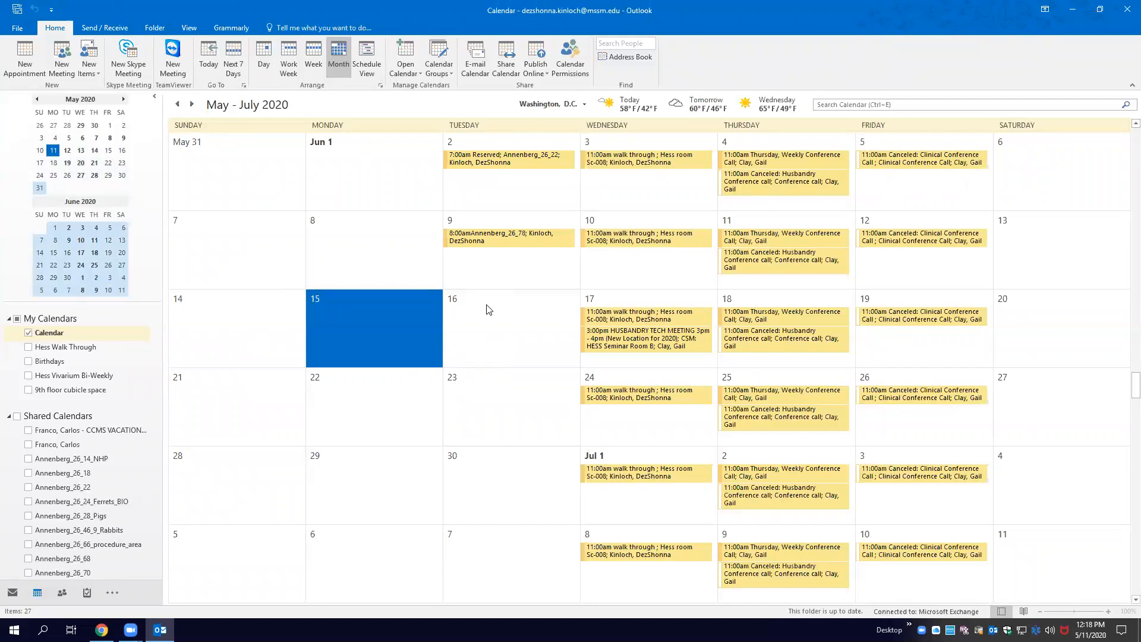
click(485, 307)
click(487, 306)
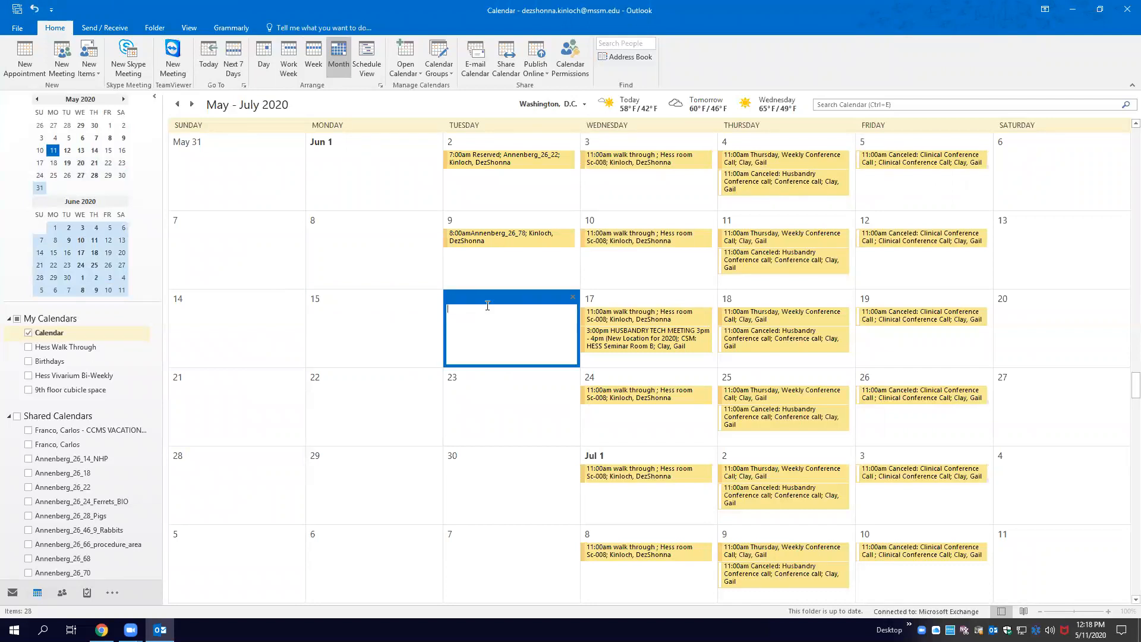
click(62, 57)
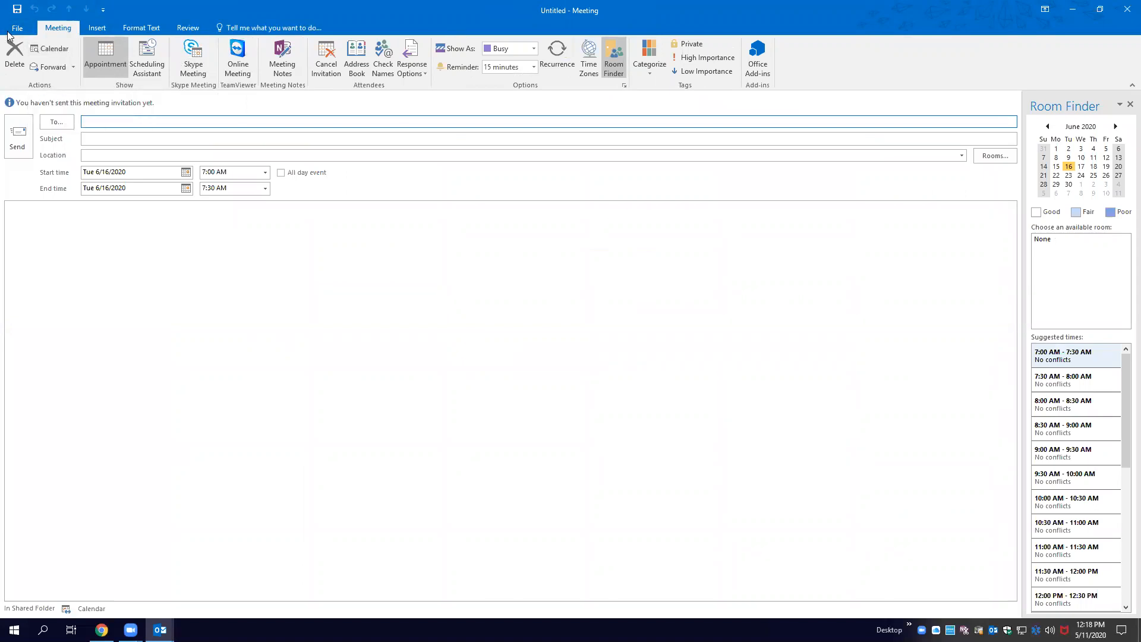
Find the two attendees by last name in the Global Address List and add both as required attendees.
click(57, 123)
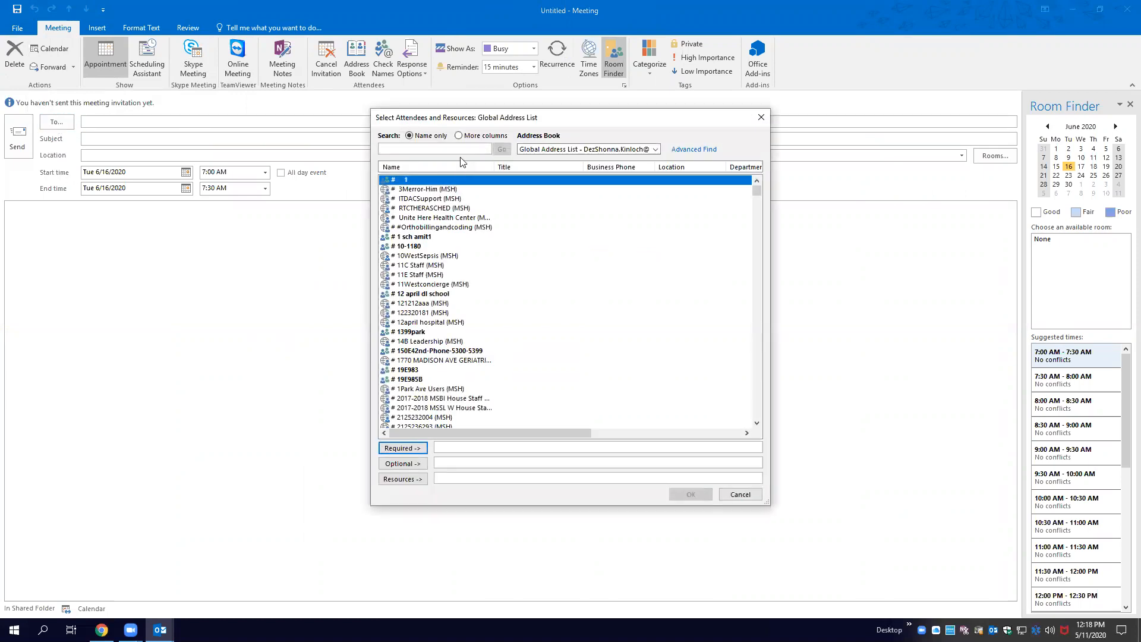
text(Kinloch)
double_click(439, 181)
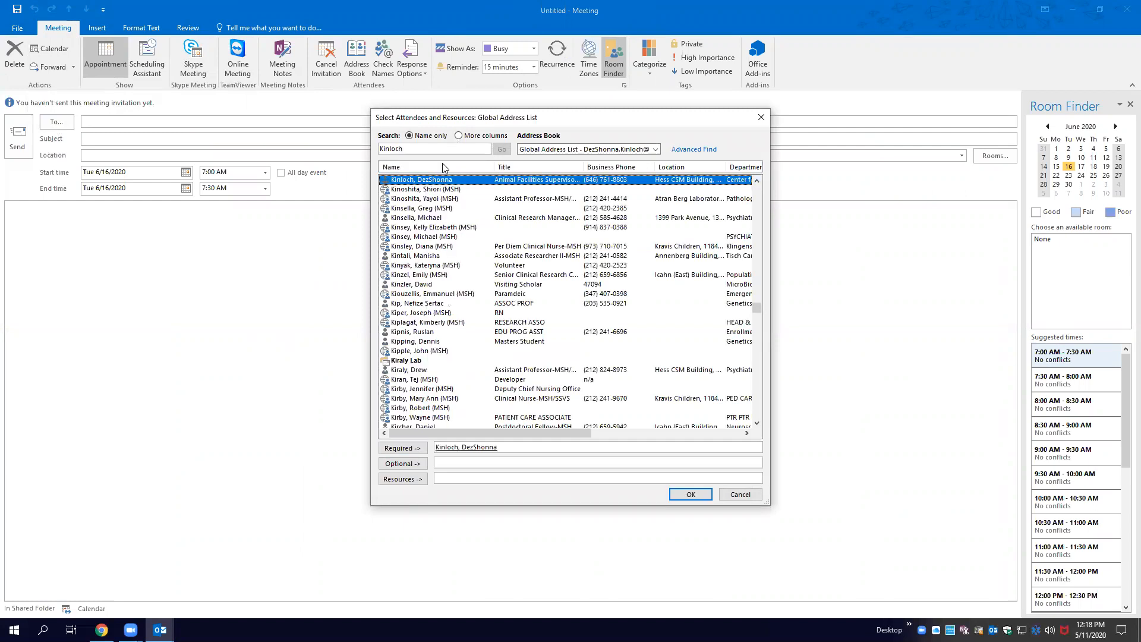
drag(441, 149, 349, 149)
key(BackSpace)
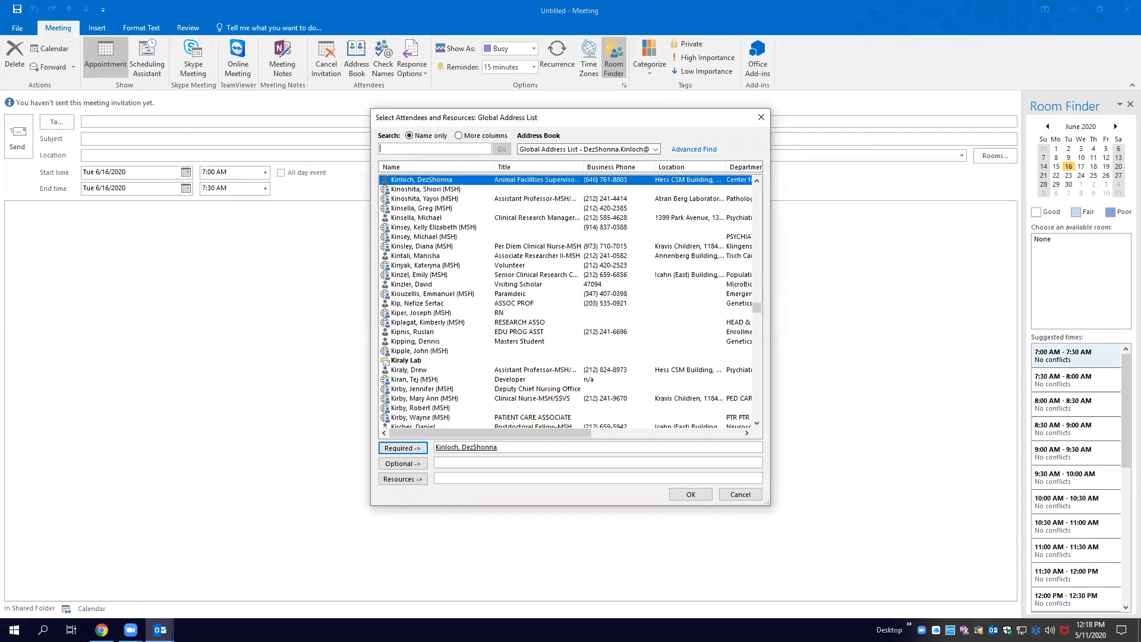
text(J)
key(BackSpace)
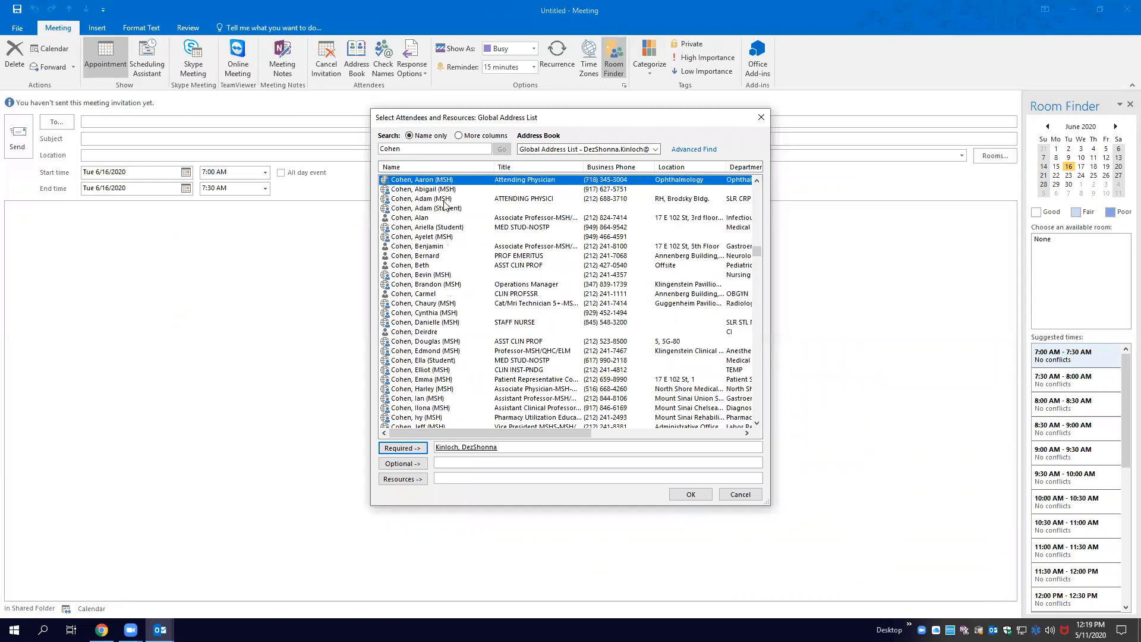
scroll(428, 389, down, 4)
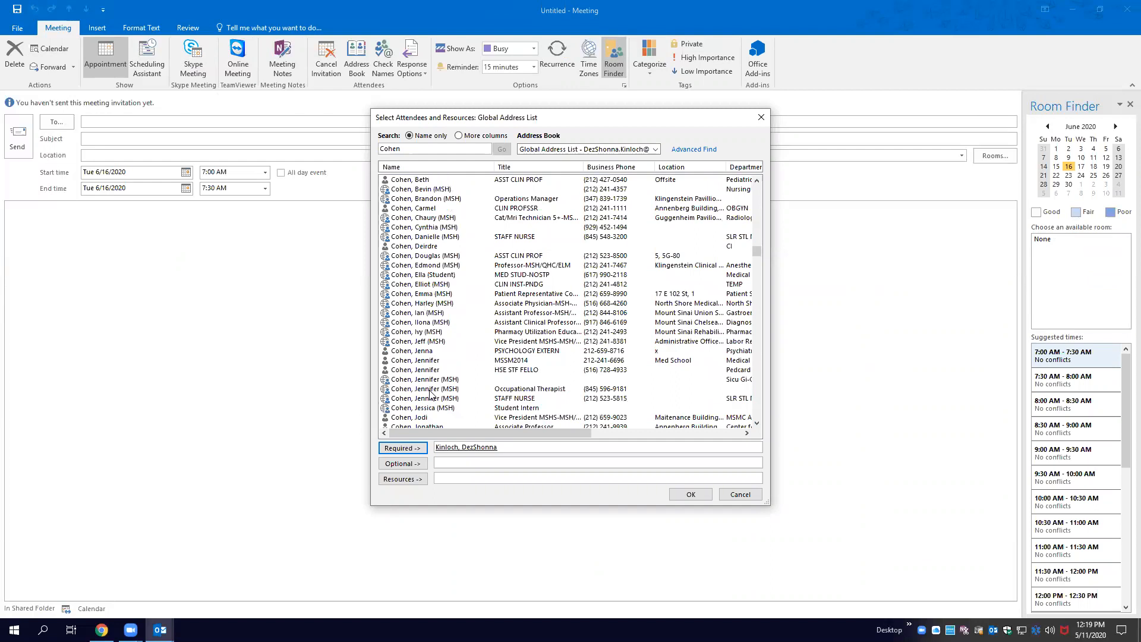
double_click(428, 398)
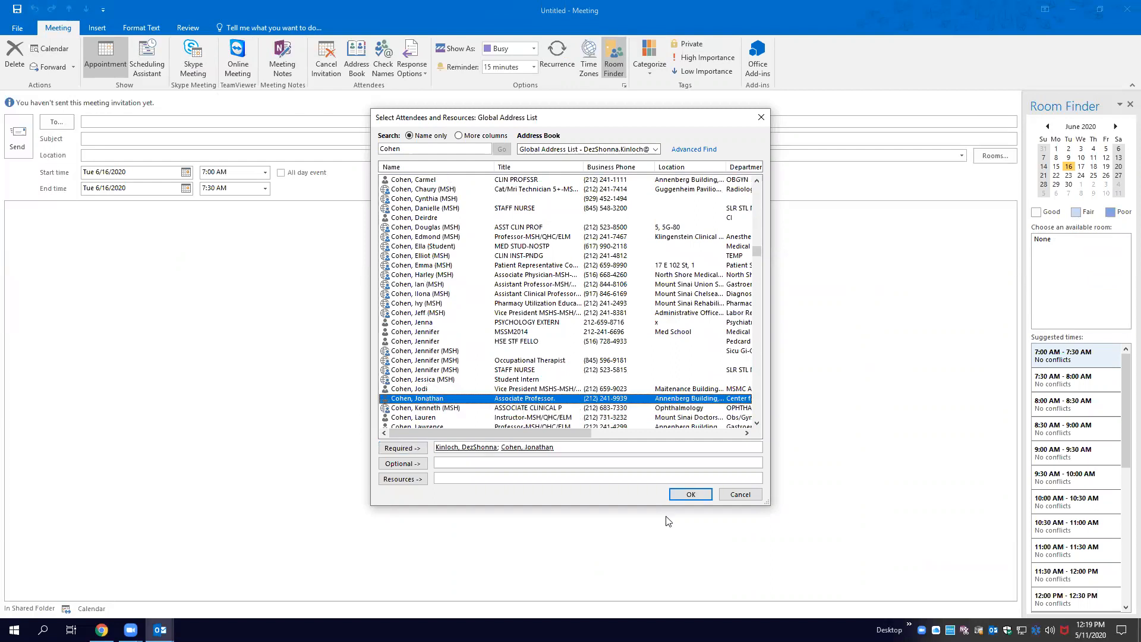
click(691, 494)
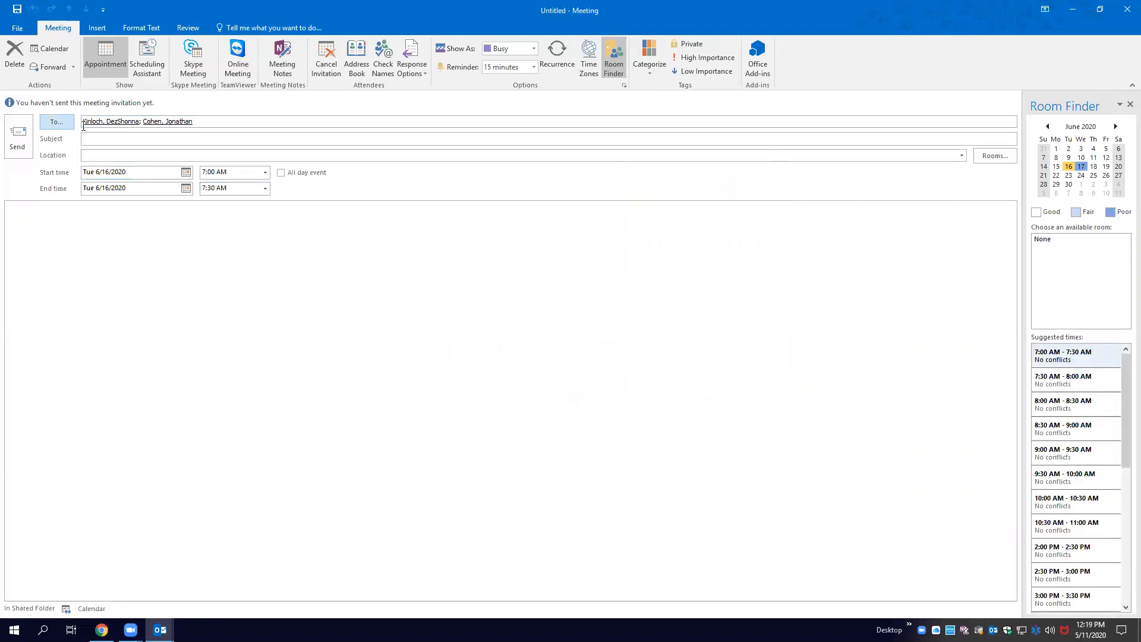
Enter "Reserved" as the meeting subject and choose the room Annenberg_26_22 from the All Rooms list as the location.
click(146, 138)
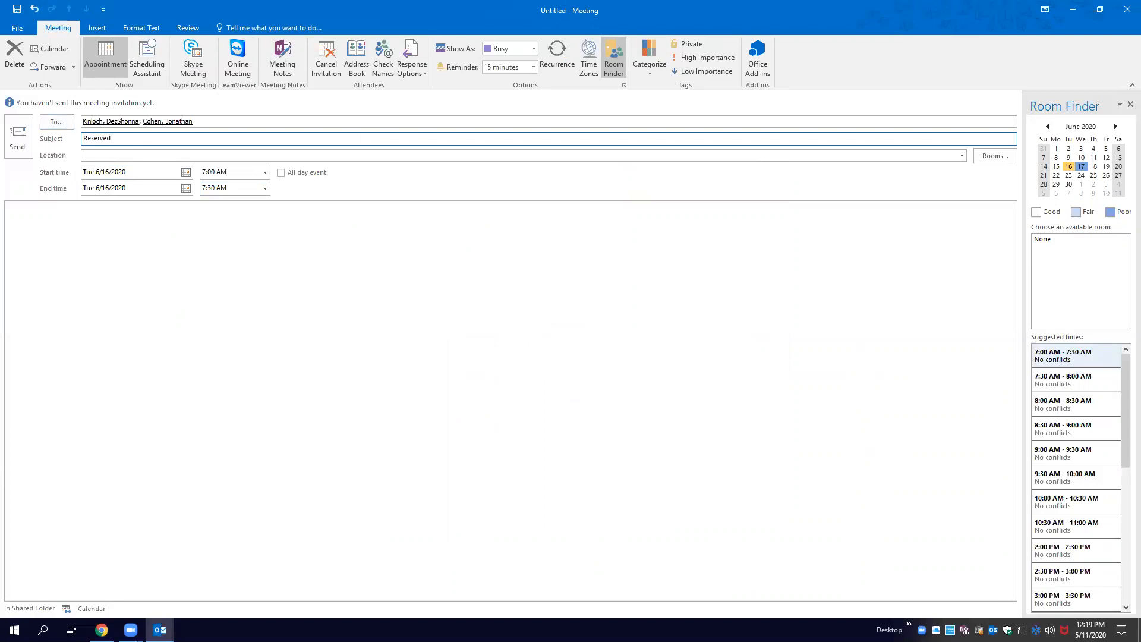
click(113, 156)
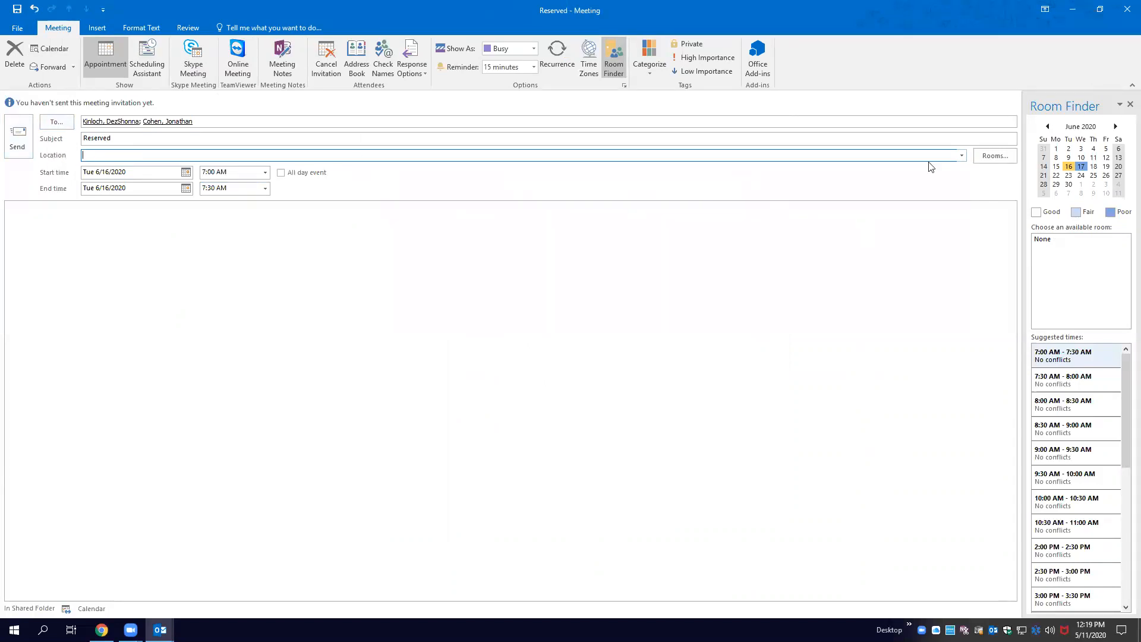
click(992, 159)
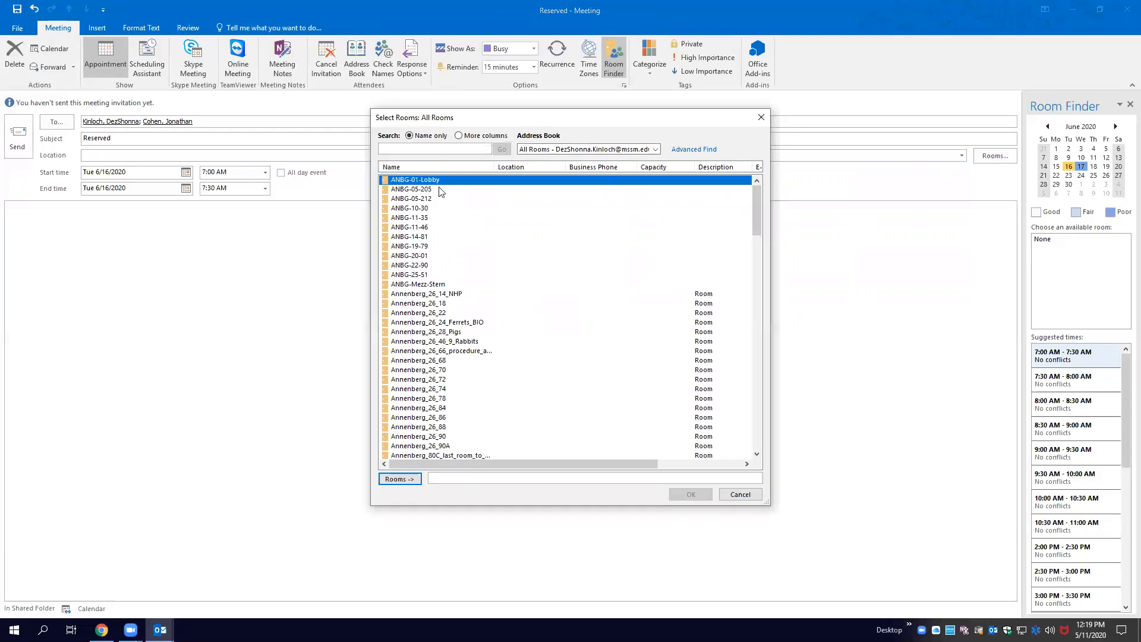
scroll(455, 352, down, 2)
scroll(455, 352, down, 5)
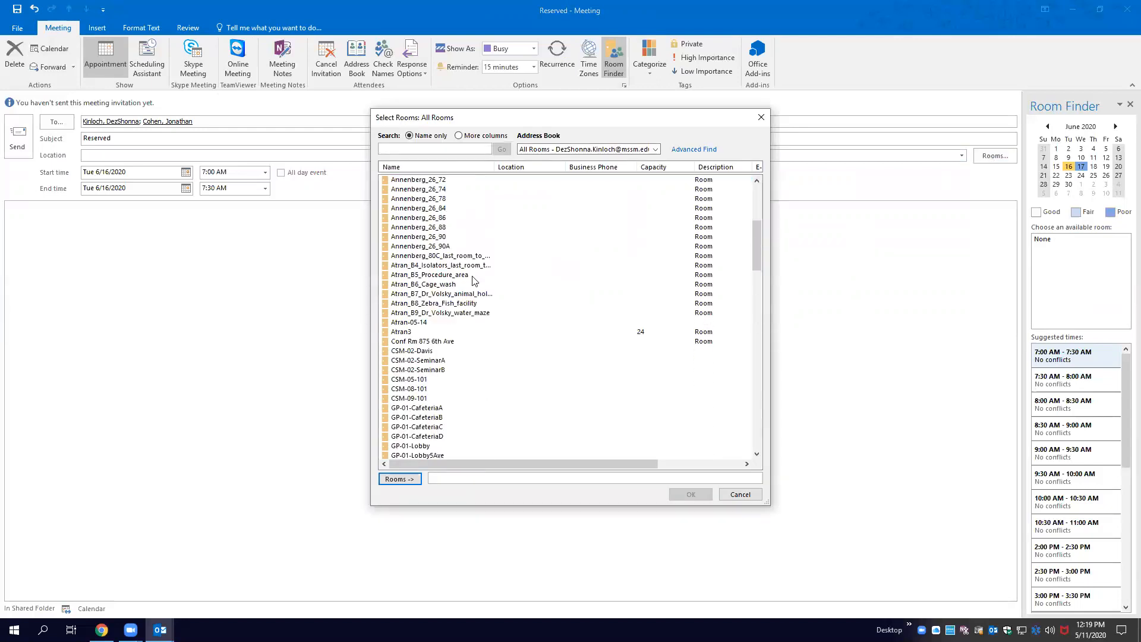
scroll(420, 361, down, 3)
scroll(419, 361, down, 8)
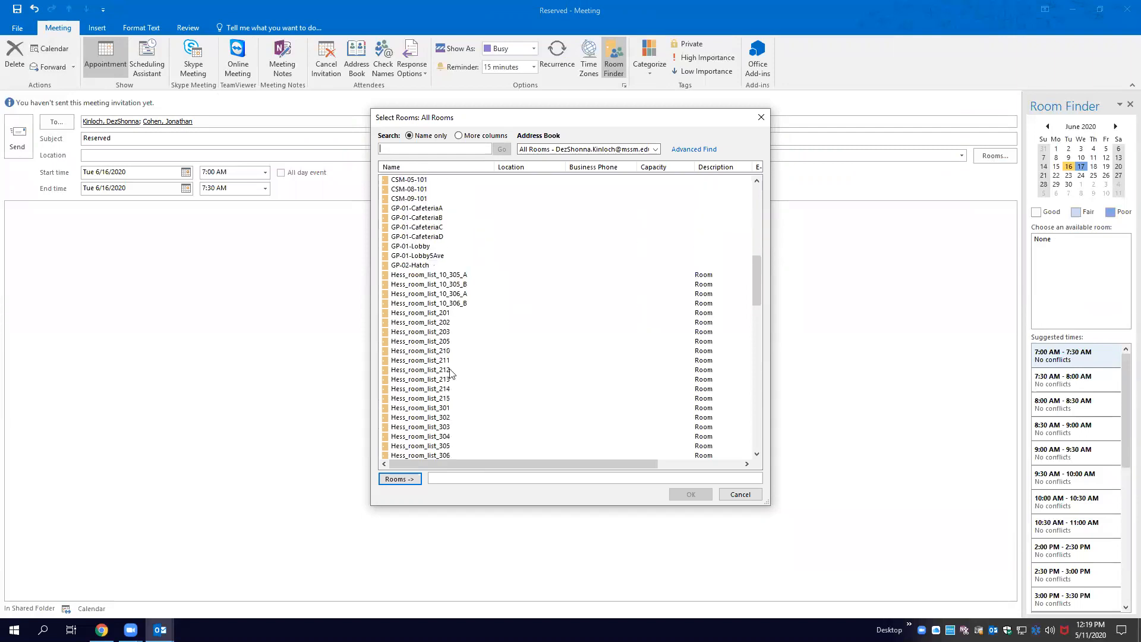
scroll(489, 364, down, 8)
scroll(479, 425, down, 15)
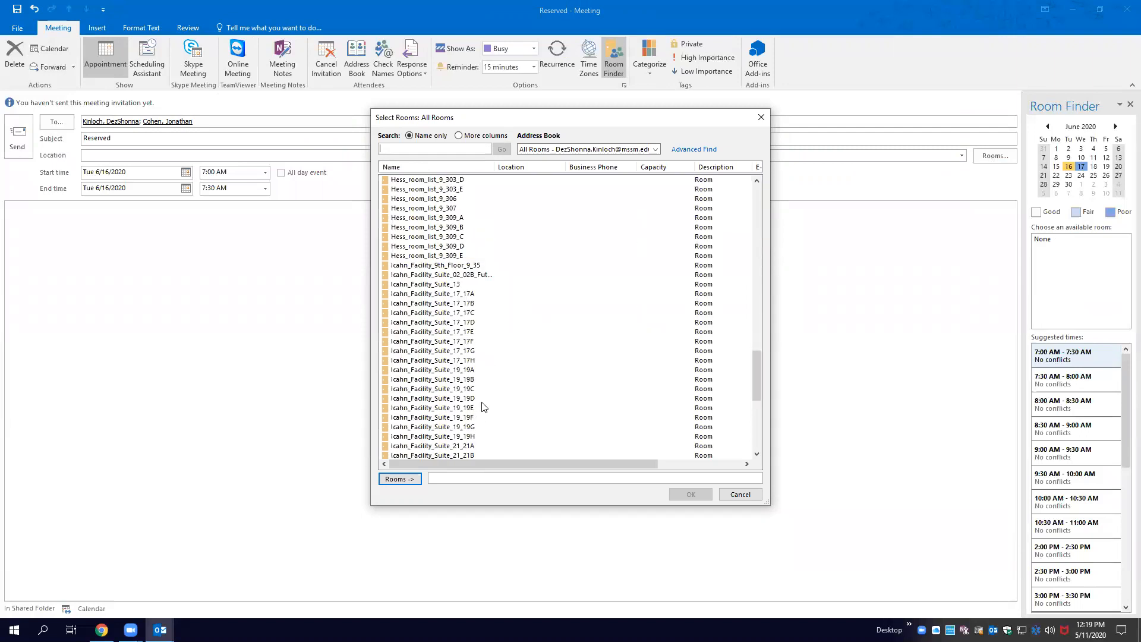
drag(757, 392, 754, 257)
scroll(488, 280, up, 13)
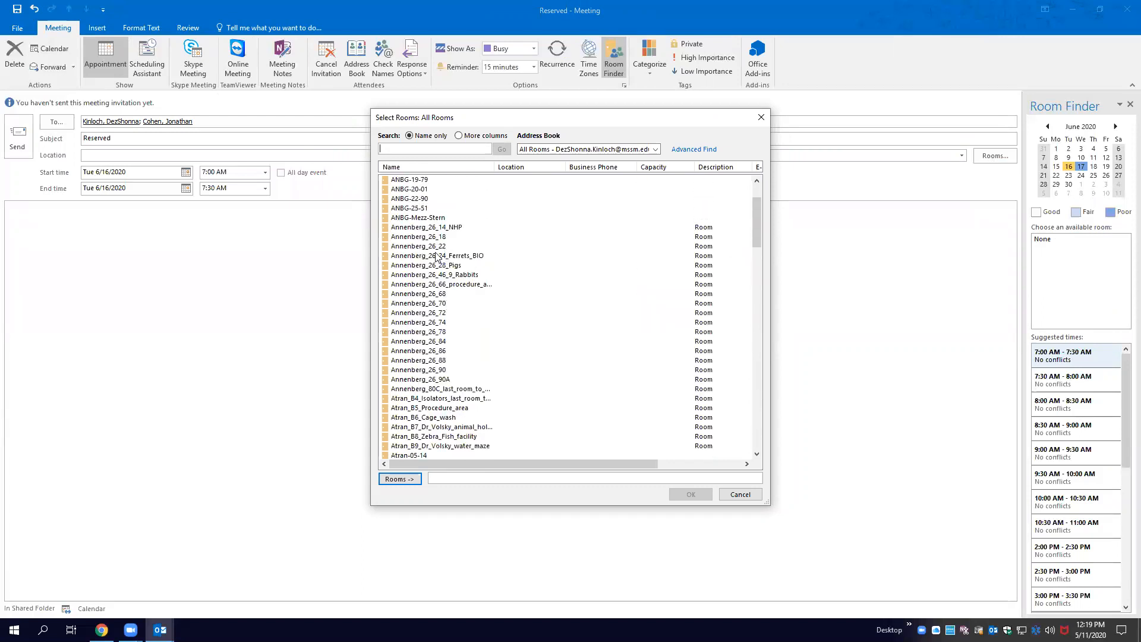
click(441, 247)
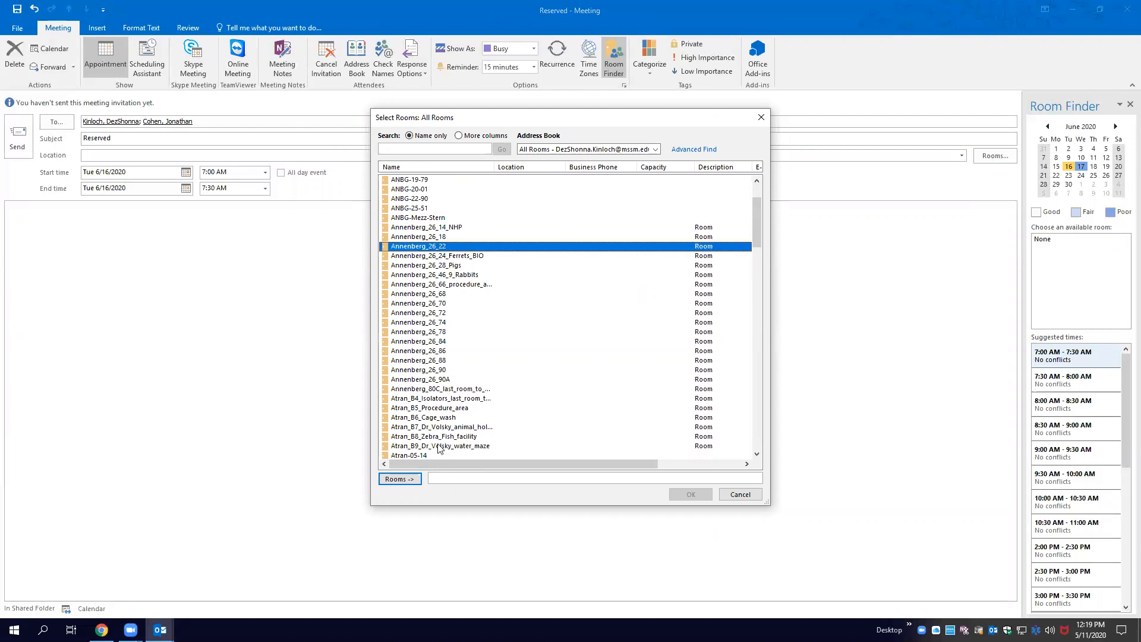
click(413, 481)
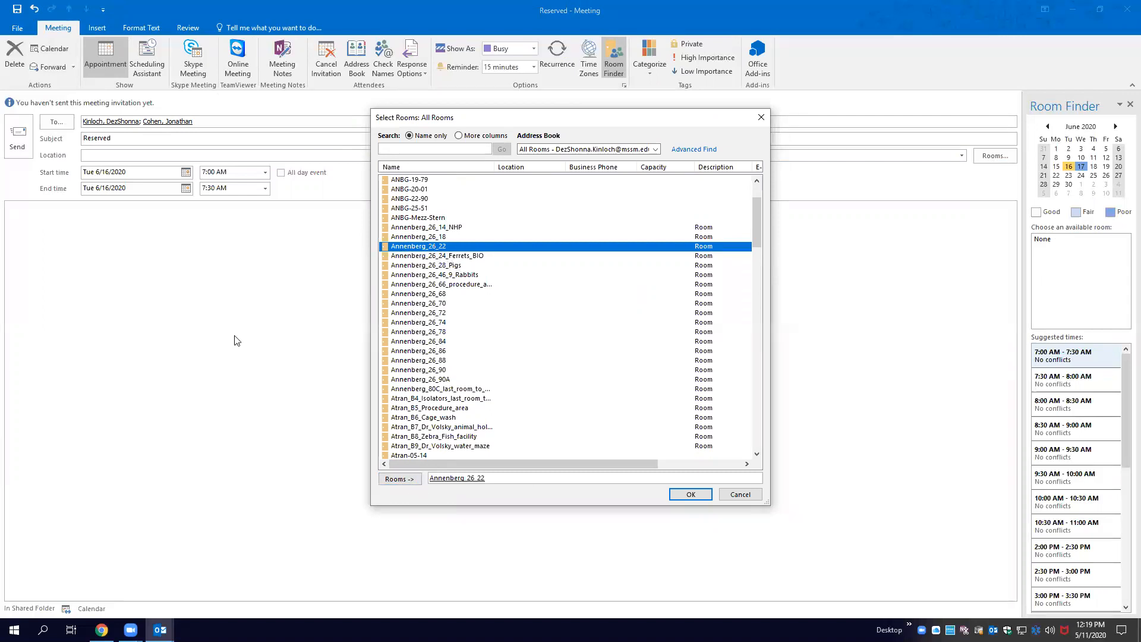
click(689, 496)
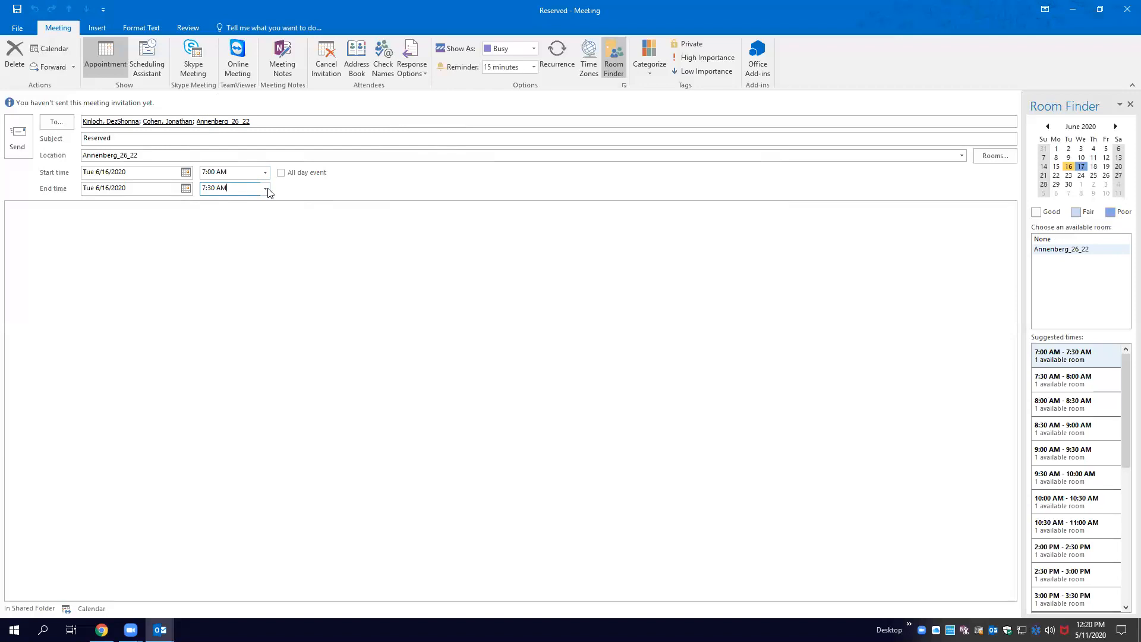
Set the meeting to run from 11:00 AM to 1:00 PM and send the invitation.
click(265, 188)
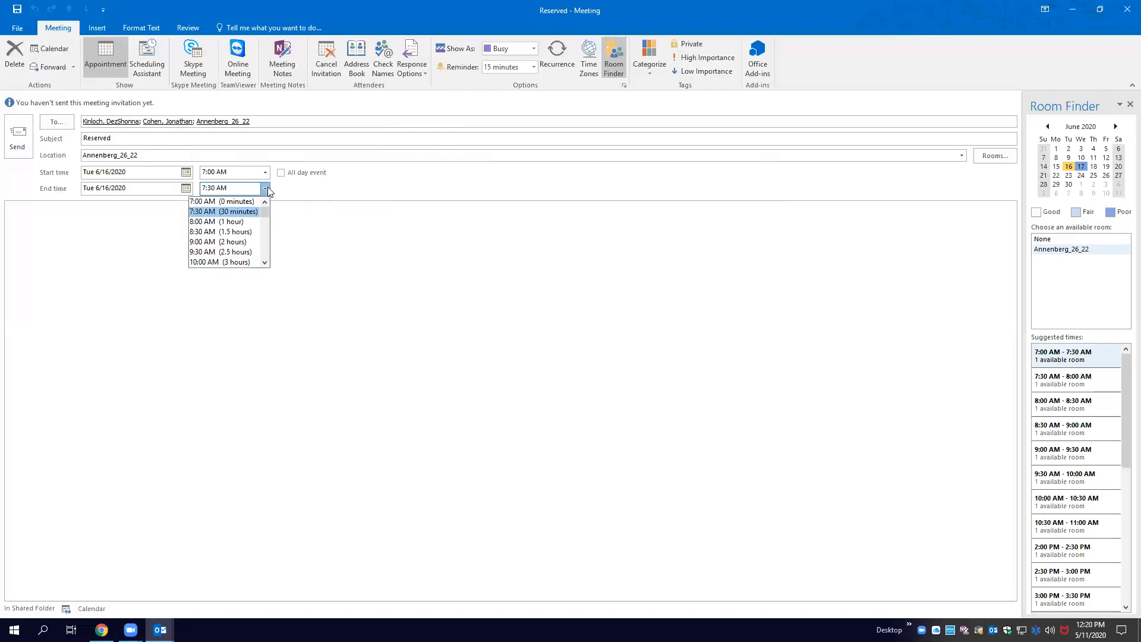
click(226, 242)
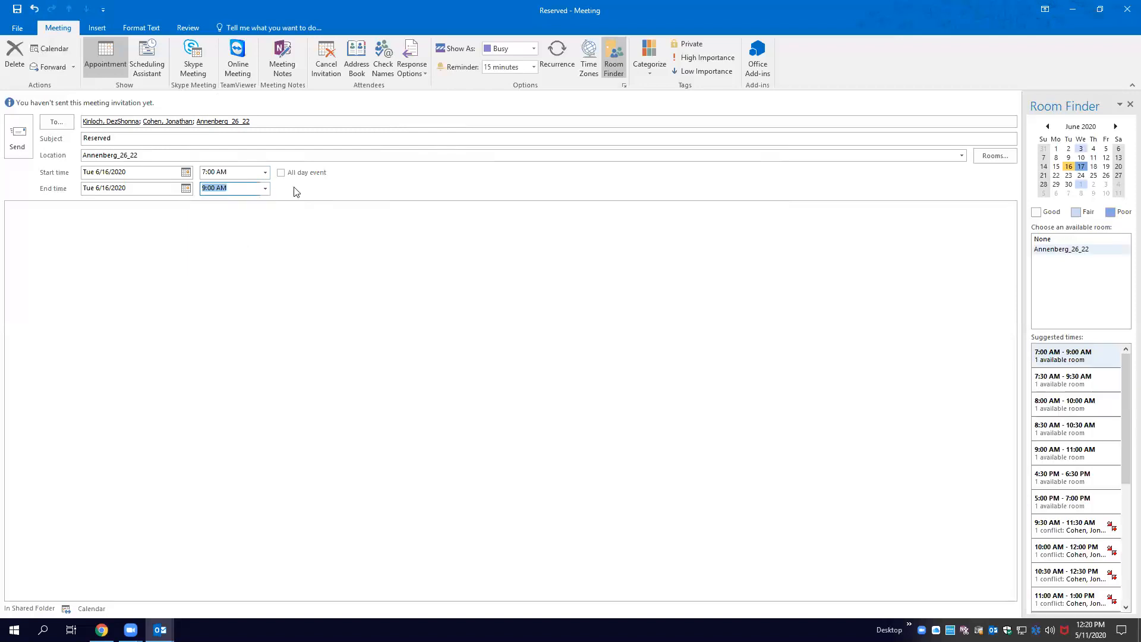
click(265, 173)
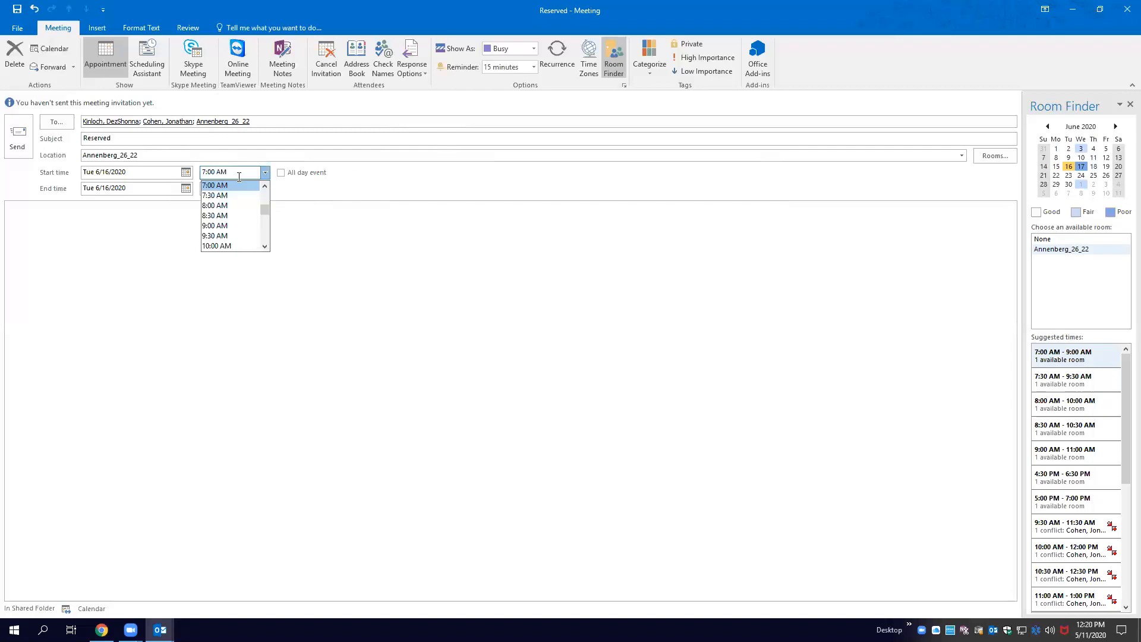
click(266, 248)
click(266, 248)
click(266, 247)
click(266, 248)
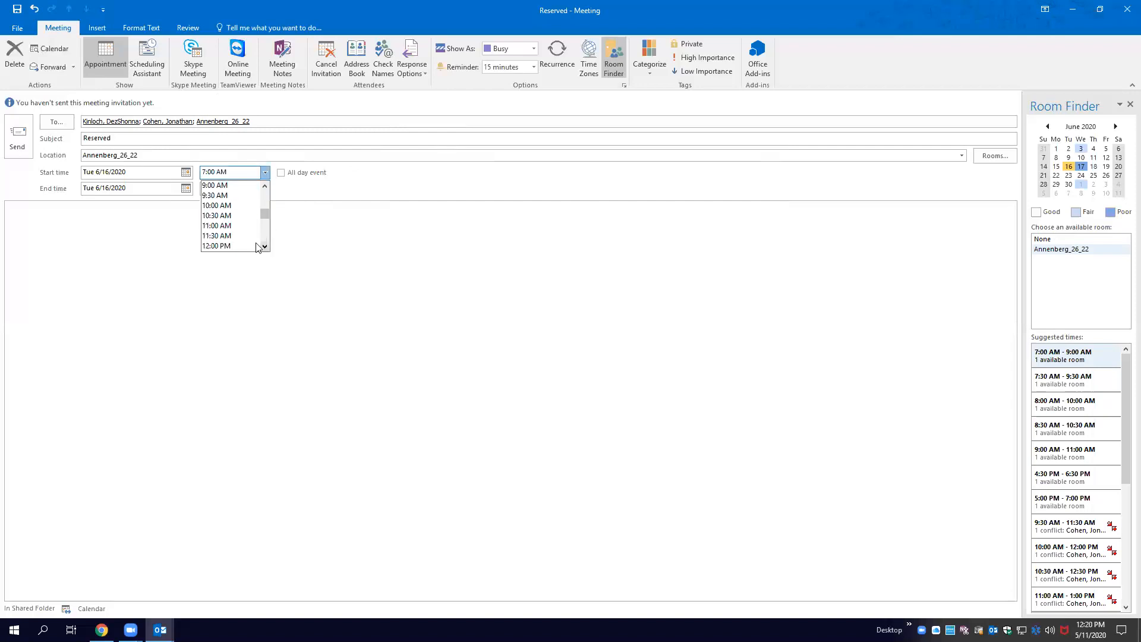
click(226, 226)
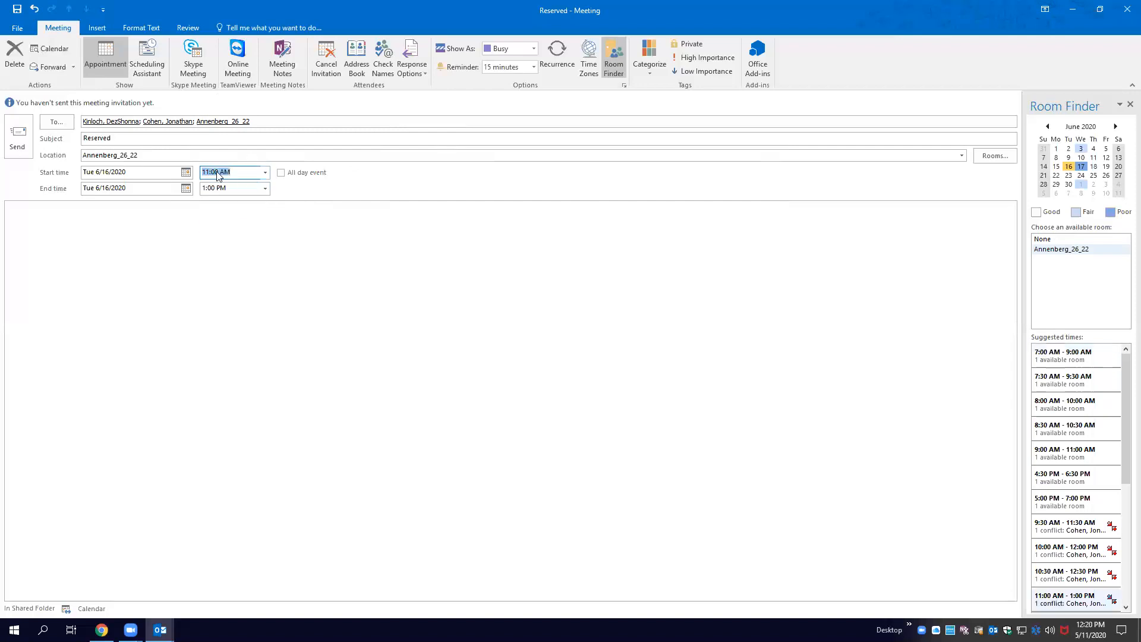
click(265, 188)
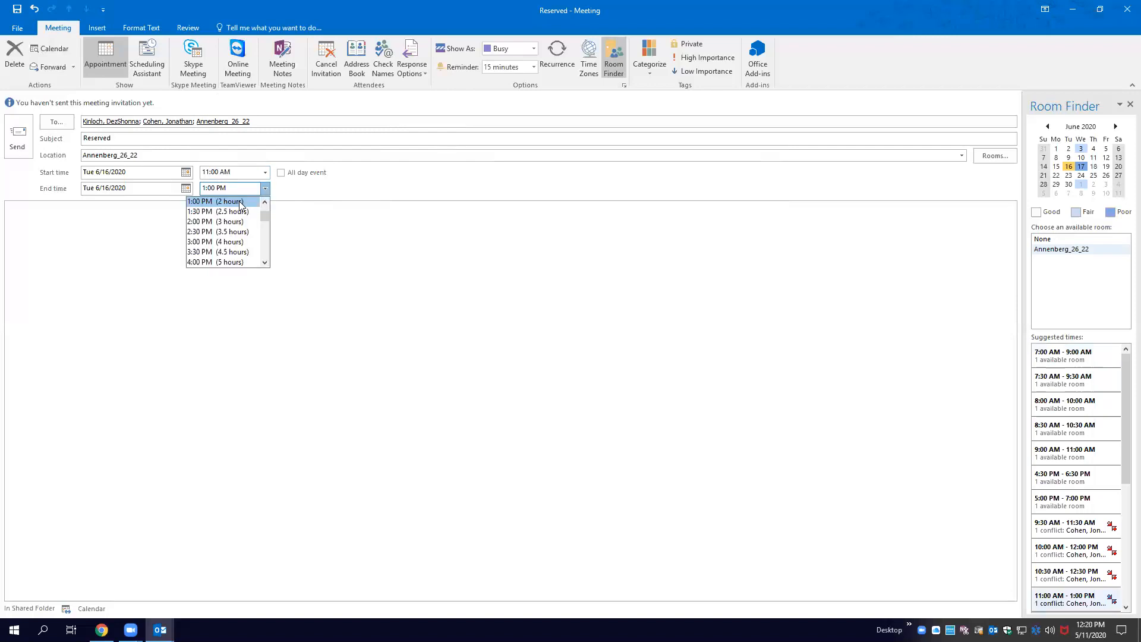
click(240, 198)
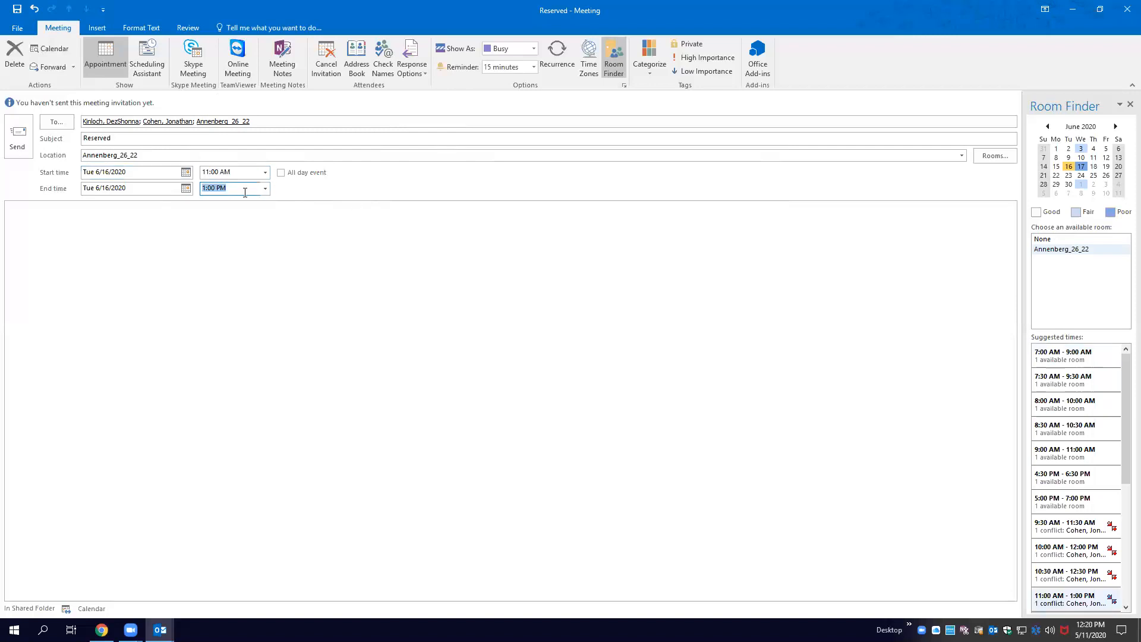
click(216, 313)
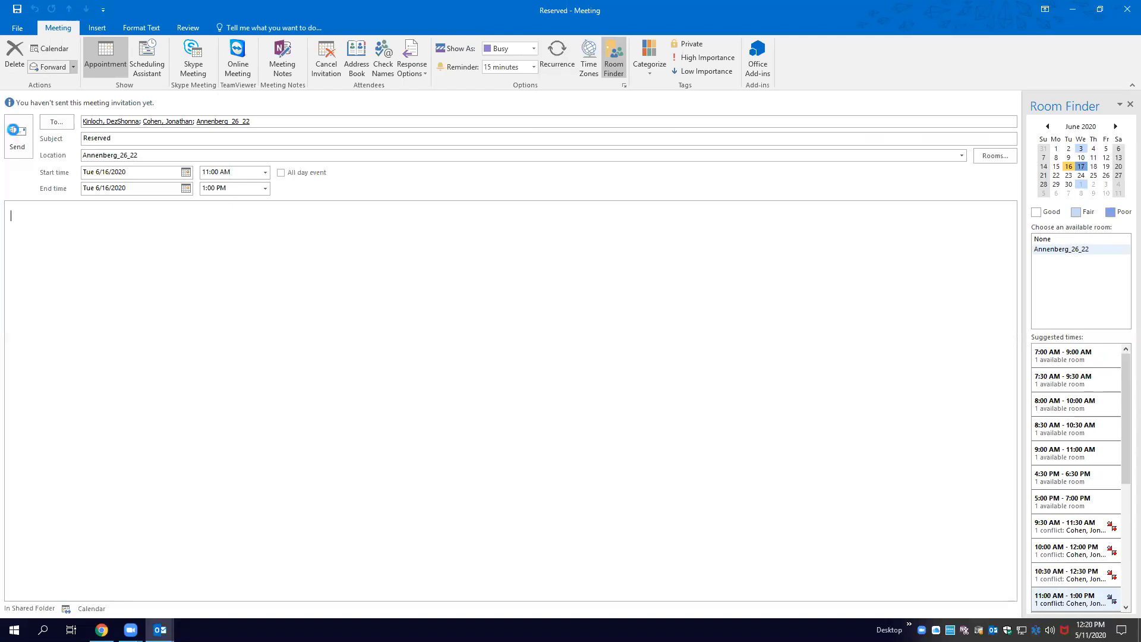
click(17, 131)
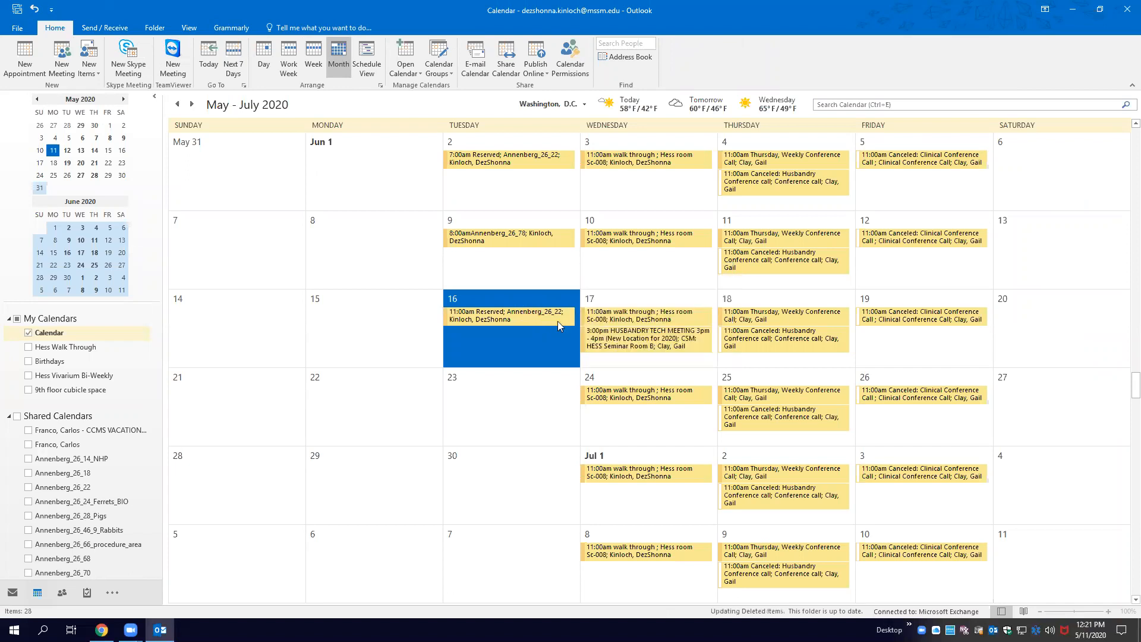
Open the Reserved meeting for Annenberg_26_22 on Tuesday, June 16 and bring up its recurrence settings.
mouse_move(480, 315)
click(512, 315)
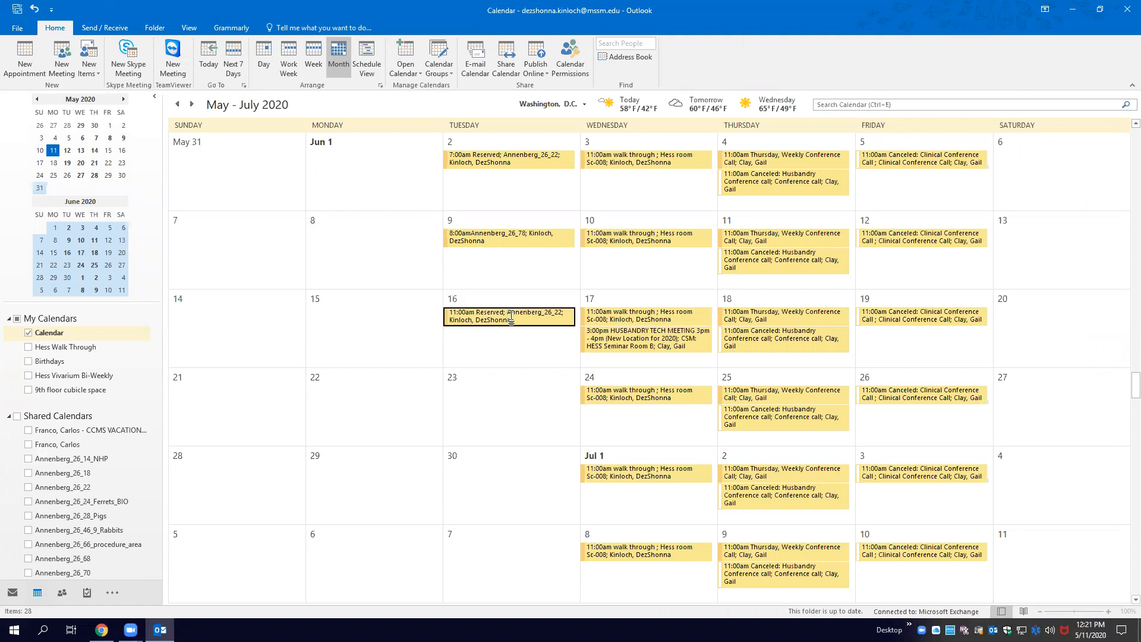
double_click(512, 315)
click(95, 226)
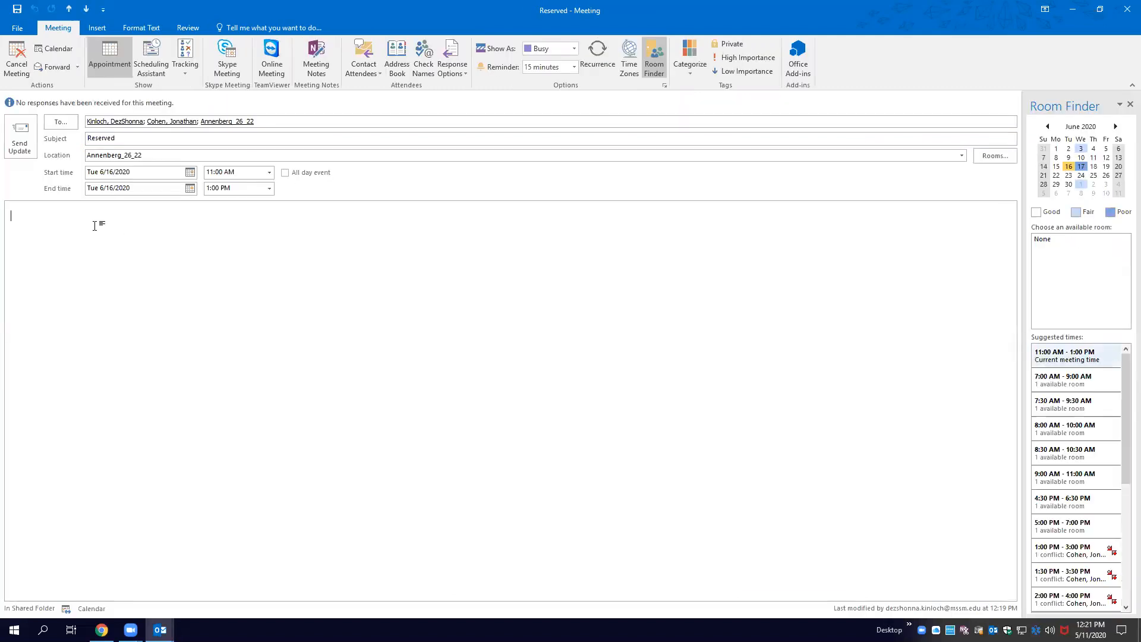
click(601, 54)
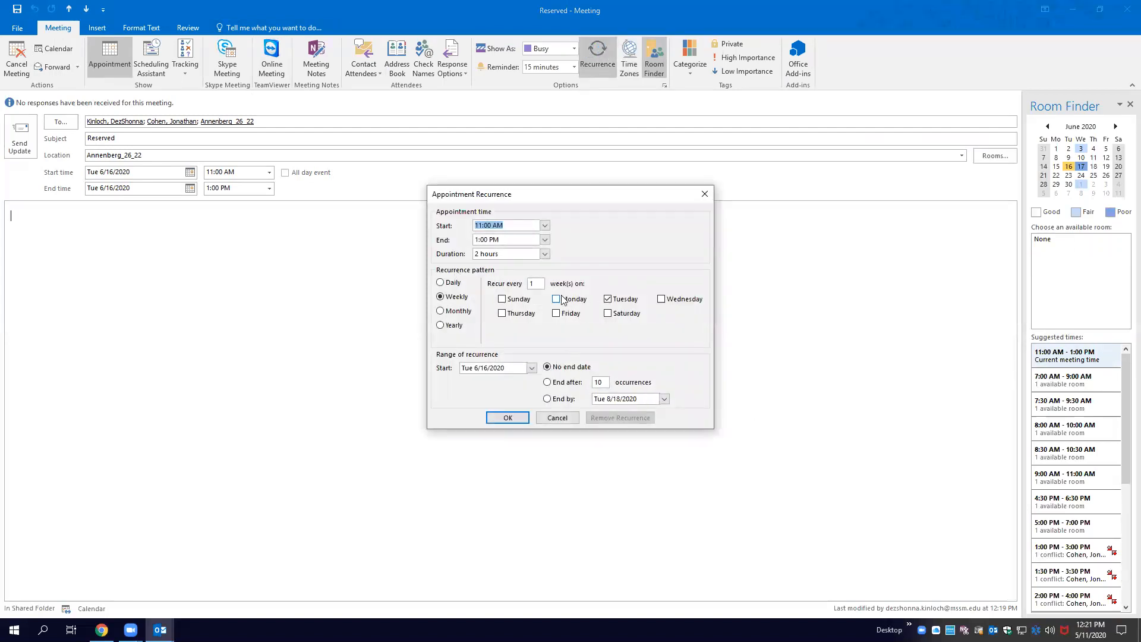
Make the meeting recur weekly, every 1 week on Tuesday starting 6/16/2020, with no end date.
click(438, 283)
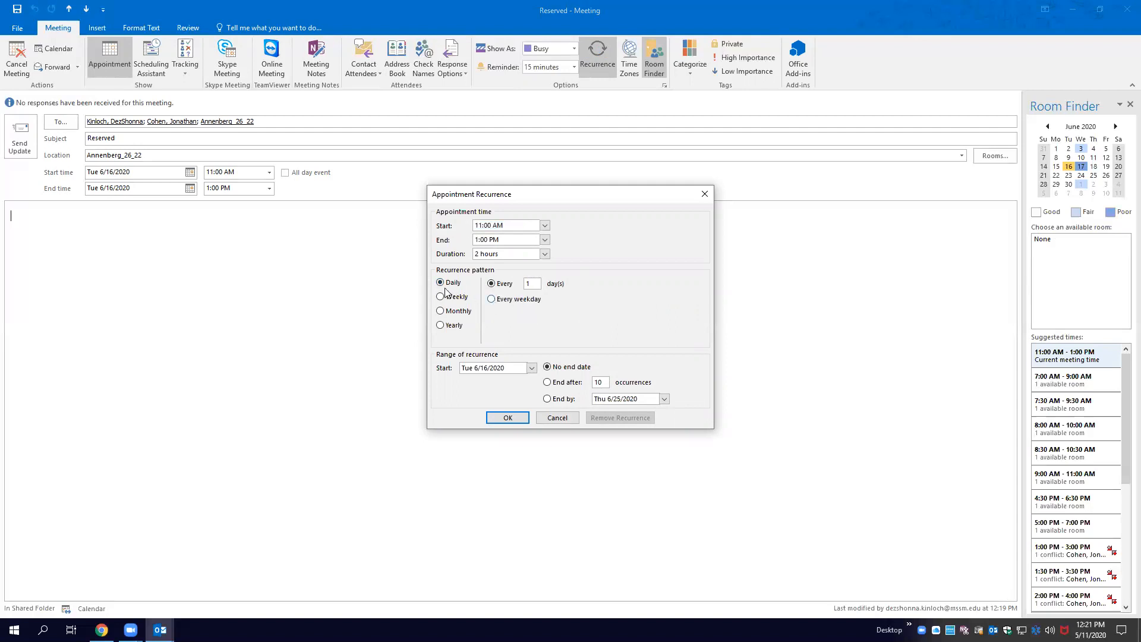
click(492, 300)
click(440, 297)
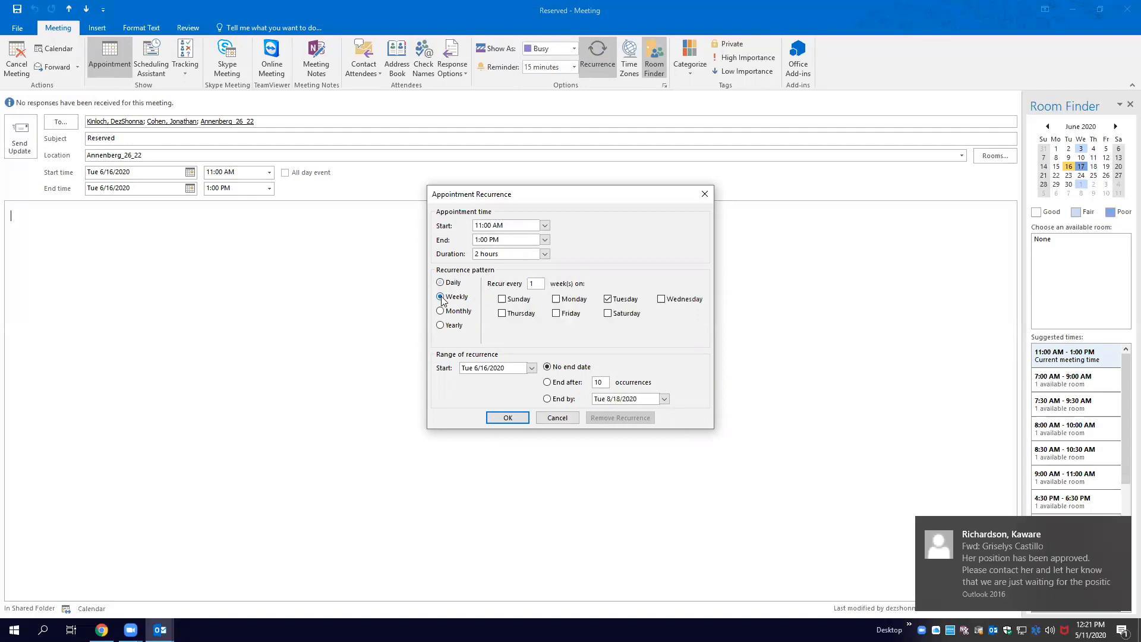
click(1122, 531)
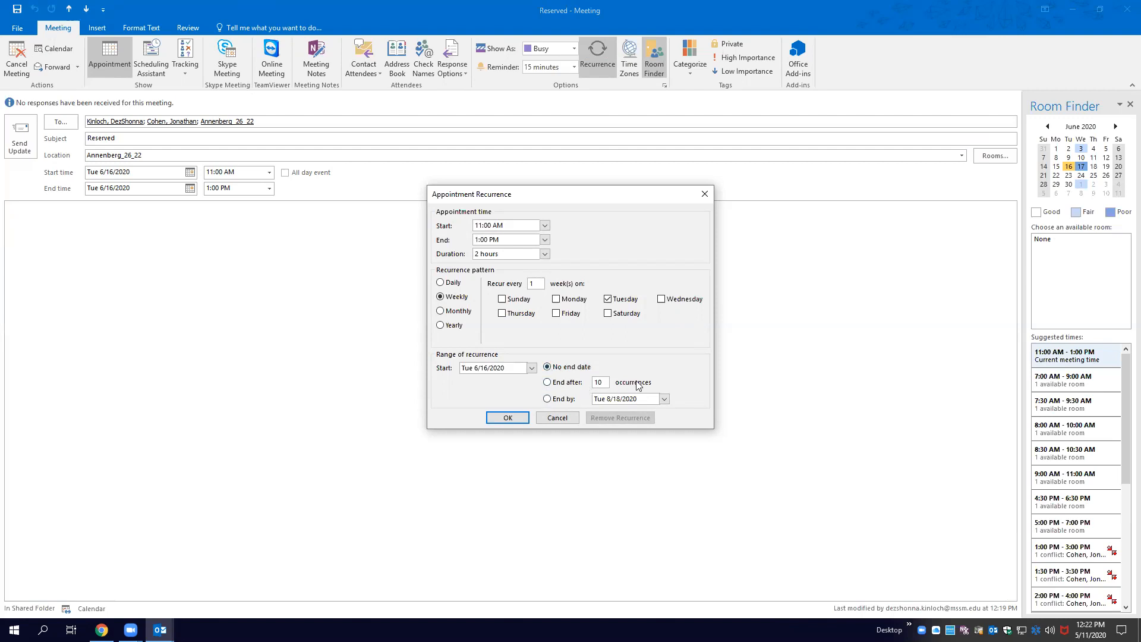
click(550, 400)
click(547, 367)
click(515, 419)
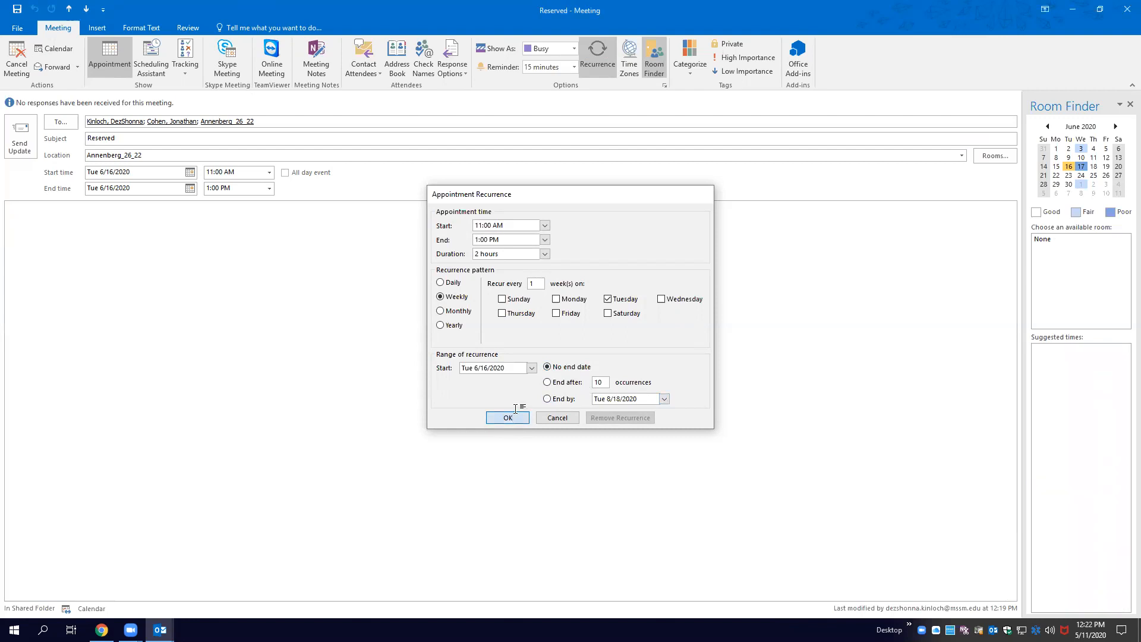
Send the updated meeting series to the attendees and check the recurring Tuesday reservations in the calendar.
click(20, 133)
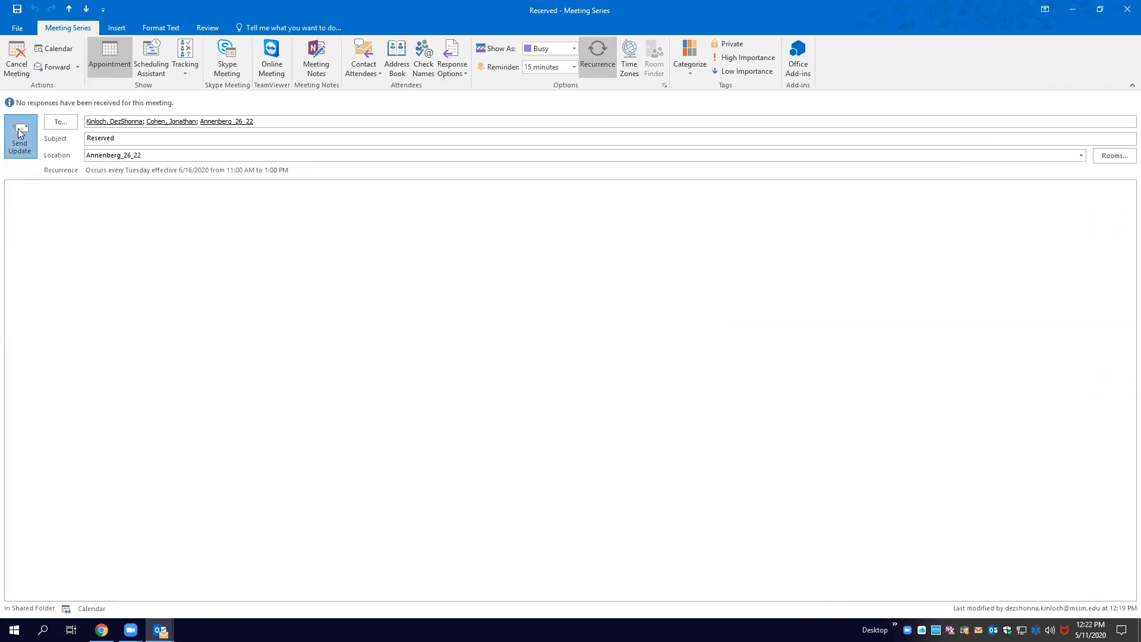
click(20, 133)
scroll(521, 419, down, 2)
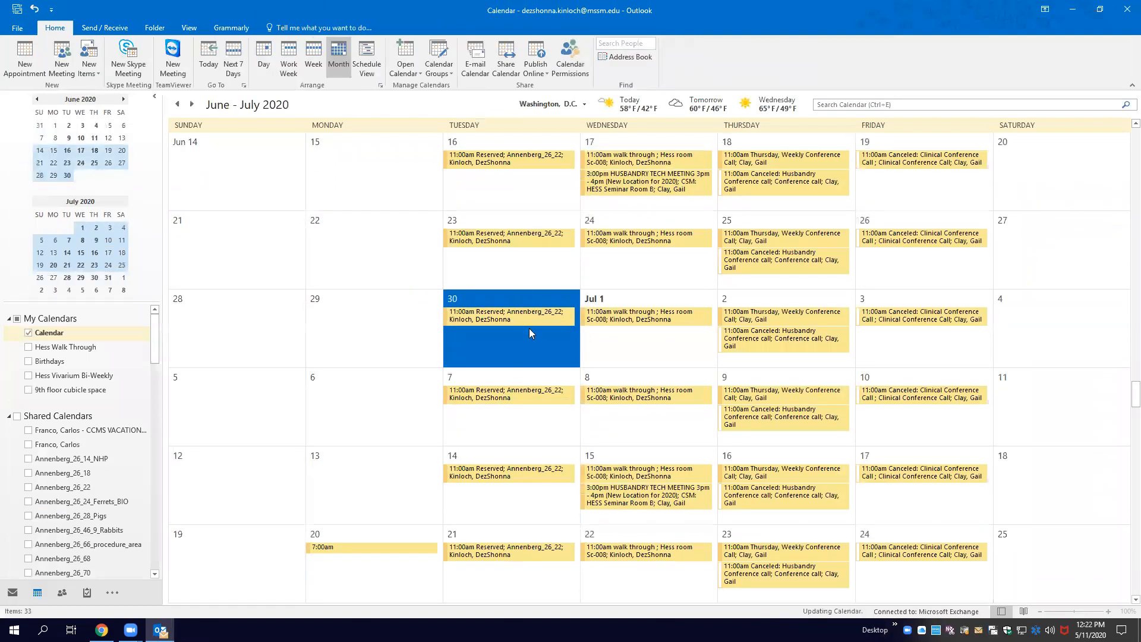
scroll(529, 328, up, 2)
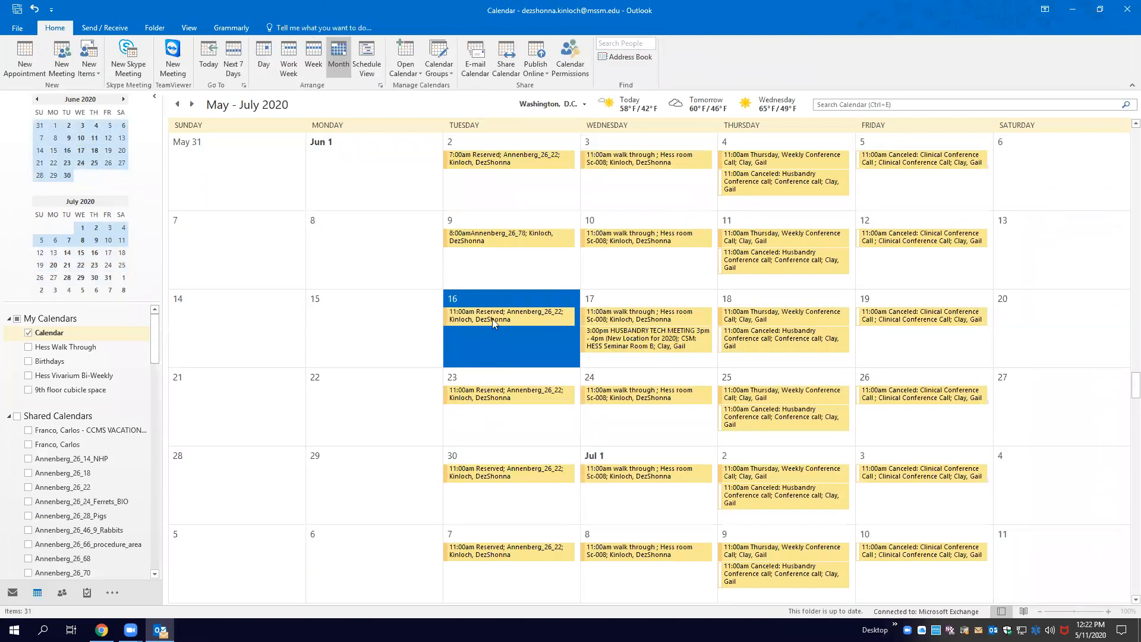
mouse_move(532, 318)
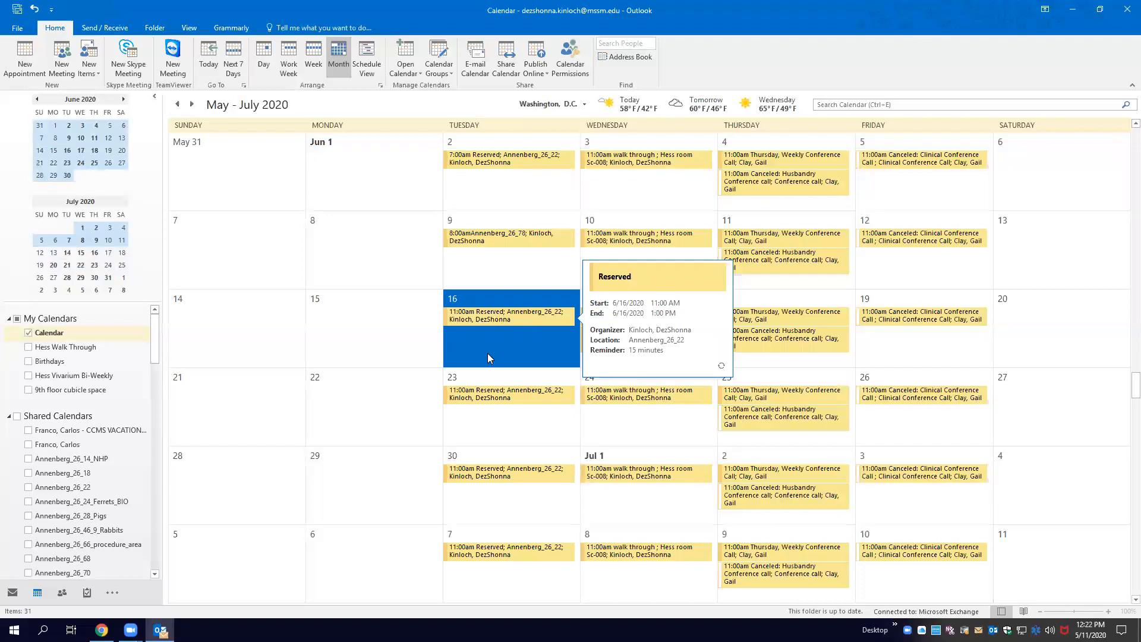